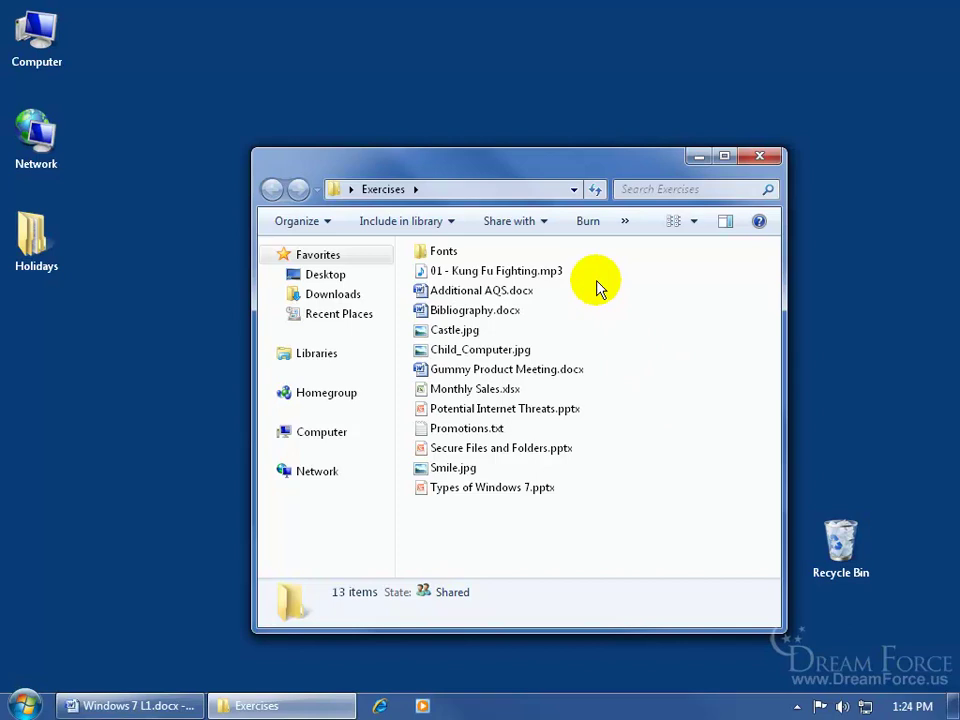
{"action": "key", "text": "ctrl+a"}
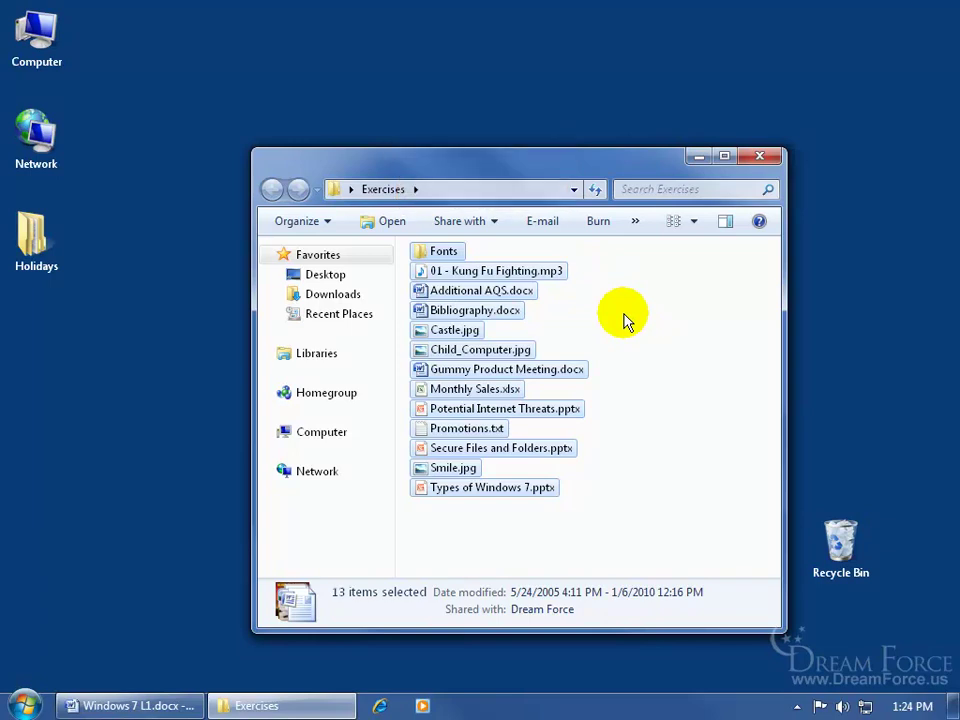
{"action": "right_click", "coordinate": [487, 357]}
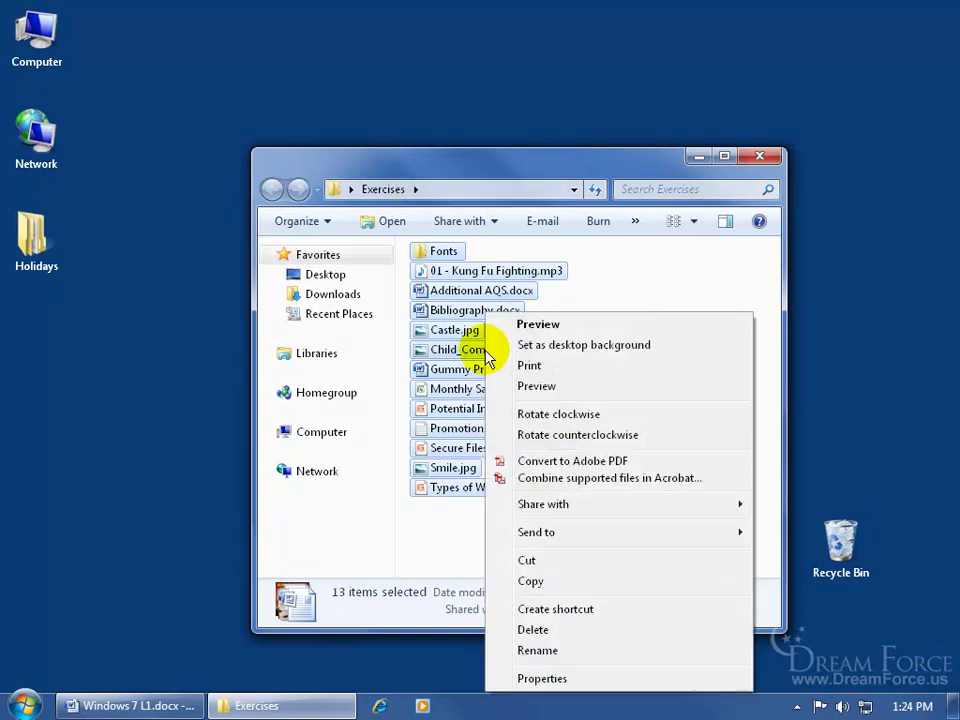
{"action": "left_click", "coordinate": [565, 678]}
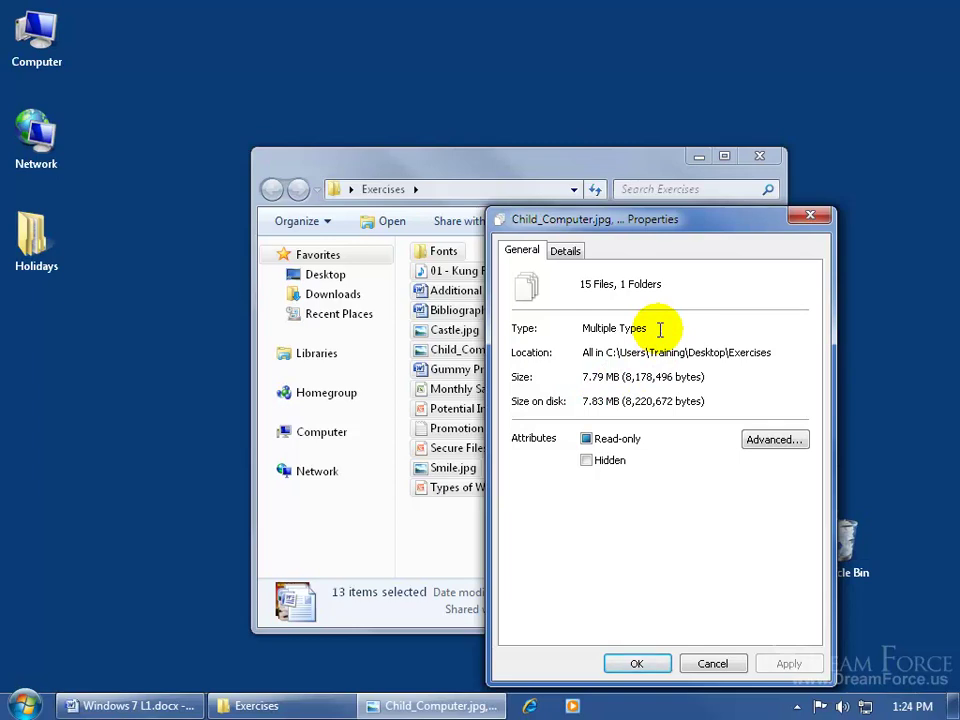
{"action": "left_click", "coordinate": [806, 216]}
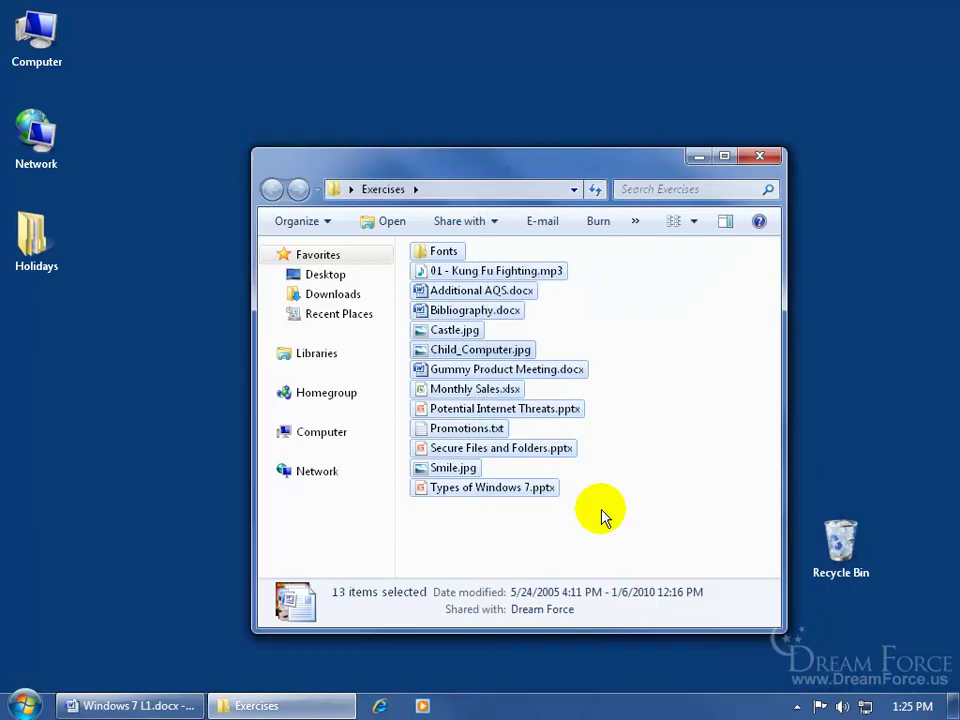
- Select Secure Files and Folders.pptx, Monthly Sales.xlsx, Bibliography.docx and 01 - Kung Fu Fighting.mp3
{"action": "left_click", "coordinate": [601, 517]}
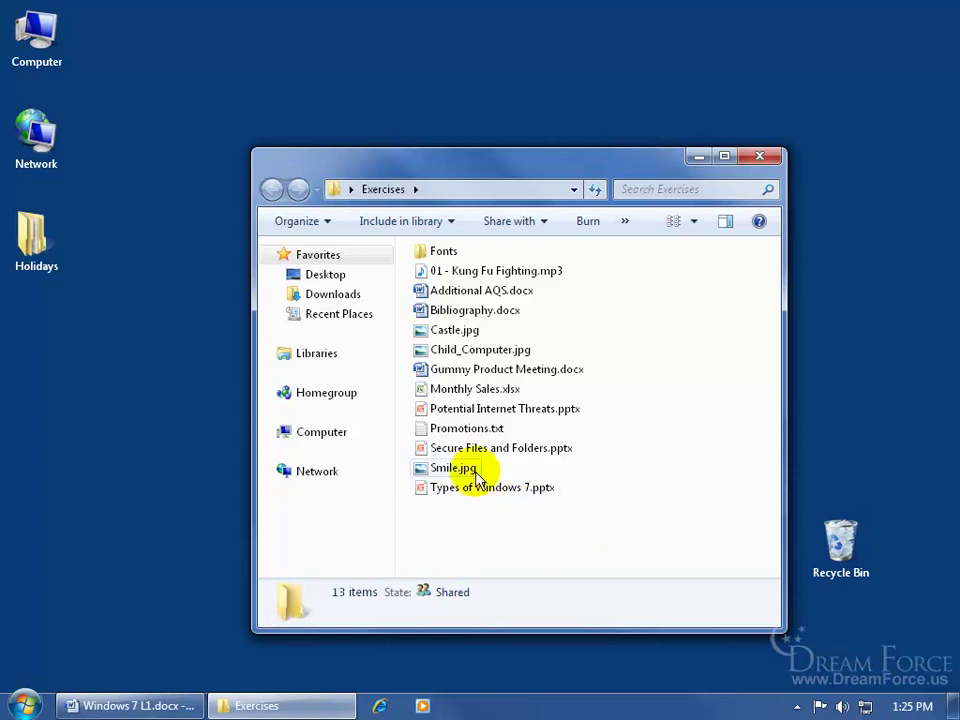
{"action": "left_click", "coordinate": [452, 450]}
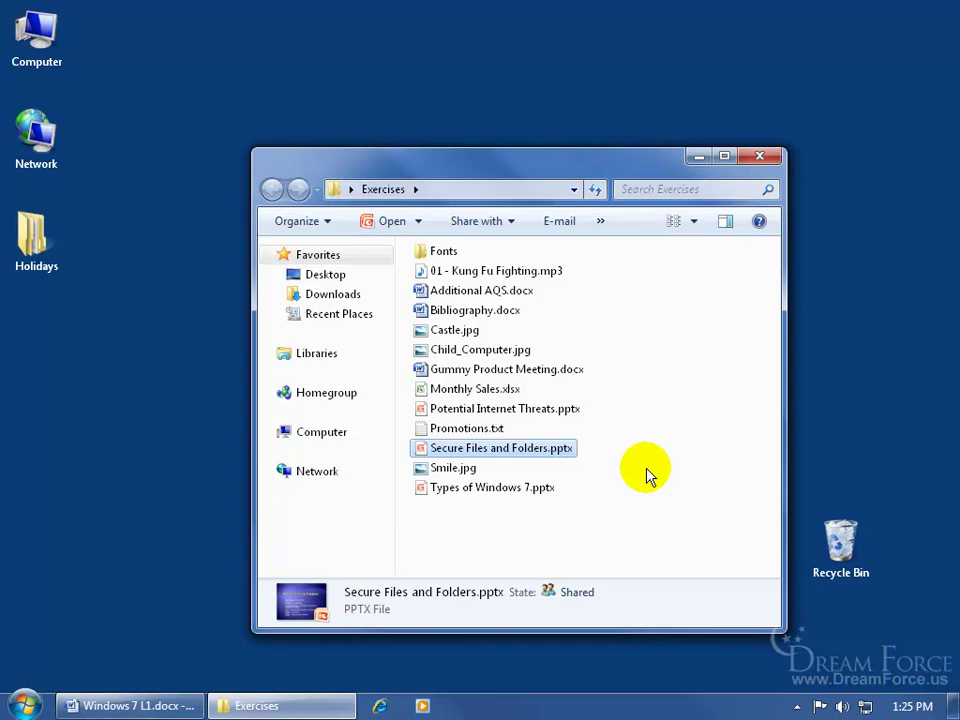
{"action": "left_click", "coordinate": [490, 390], "text": "ctrl"}
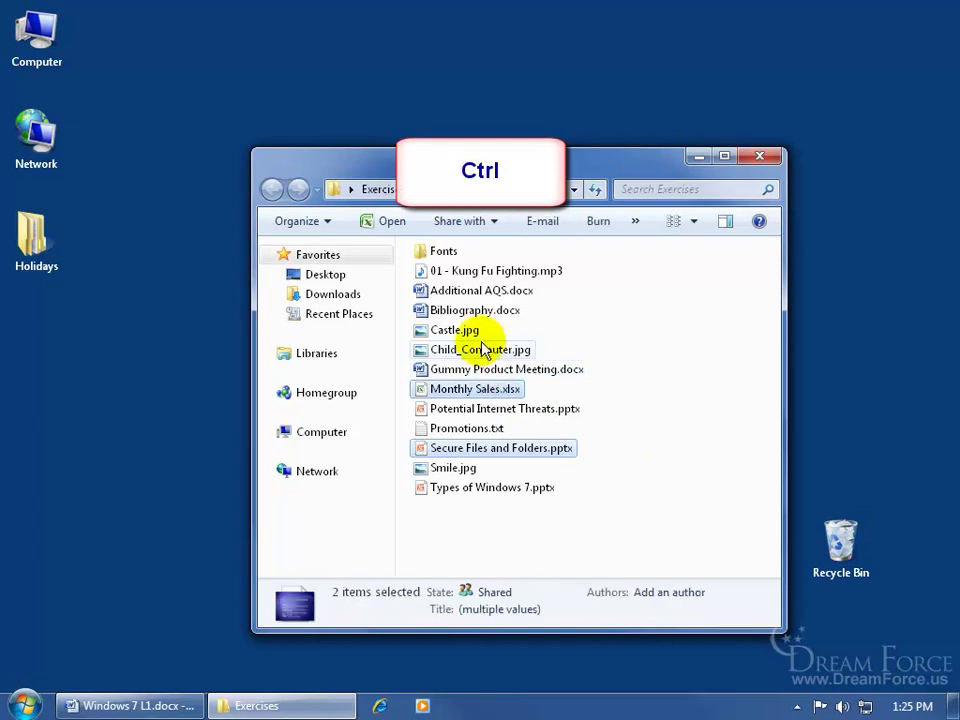
{"action": "left_click", "coordinate": [478, 311], "text": "ctrl"}
{"action": "left_click", "coordinate": [474, 272], "text": "ctrl"}
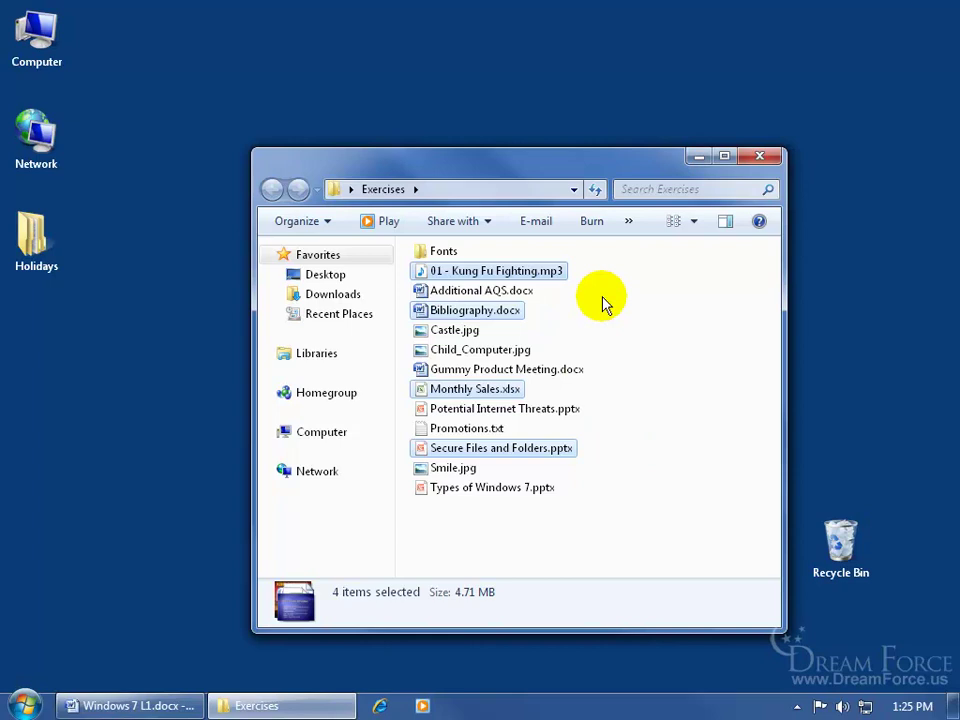
- Check the four selected files' properties, showing a 4.71 MB total size
{"action": "right_click", "coordinate": [463, 318]}
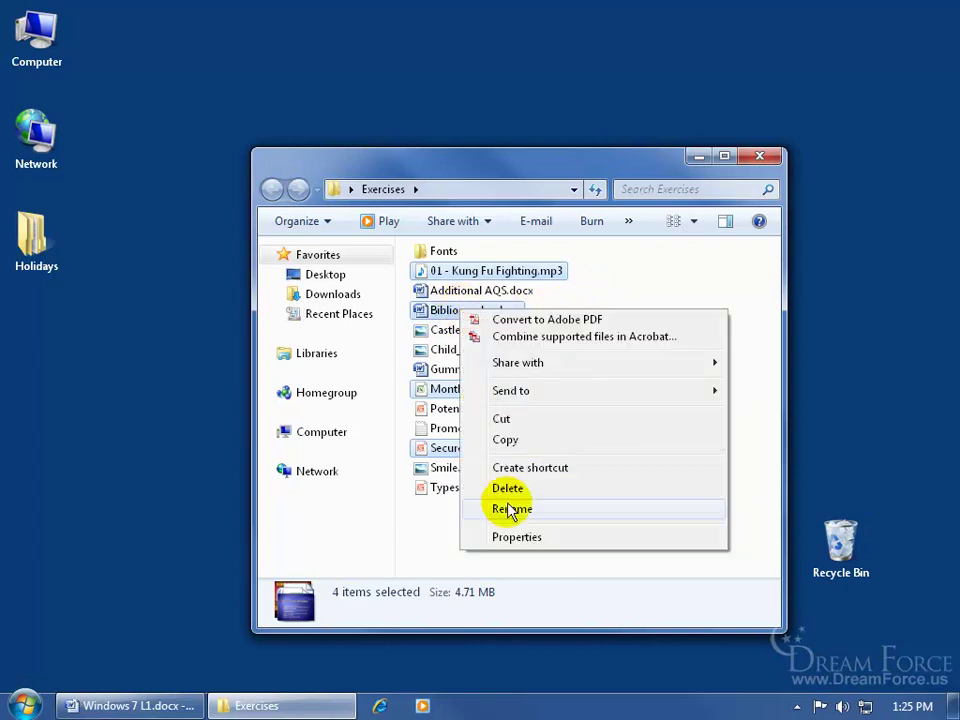
{"action": "left_click", "coordinate": [513, 540]}
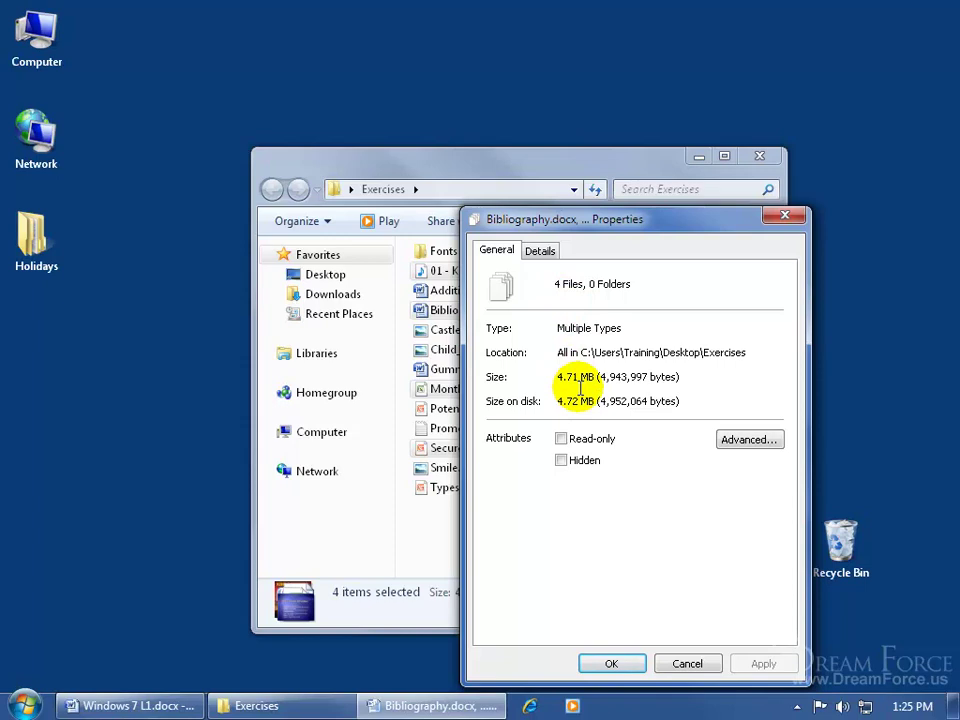
{"action": "left_click", "coordinate": [785, 215]}
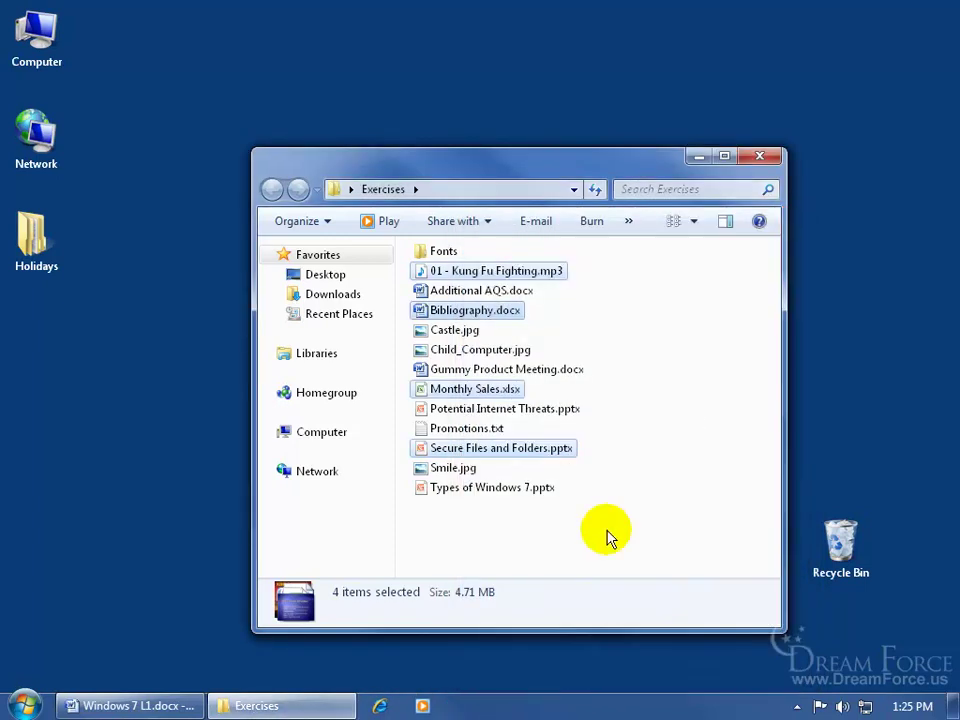
- Close the Exercises window and view the desktop Exercises folder's properties: 16 files, 1 folder, 7.79 MB
{"action": "left_click", "coordinate": [760, 155]}
{"action": "left_click", "coordinate": [549, 372]}
{"action": "right_click", "coordinate": [547, 353]}
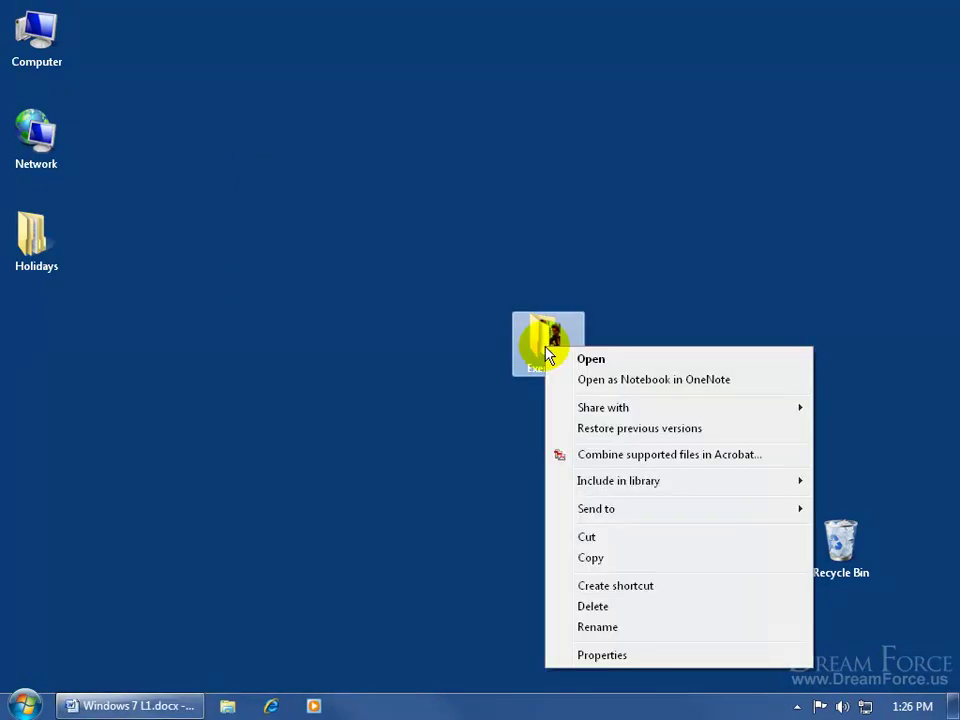
{"action": "left_click", "coordinate": [601, 656]}
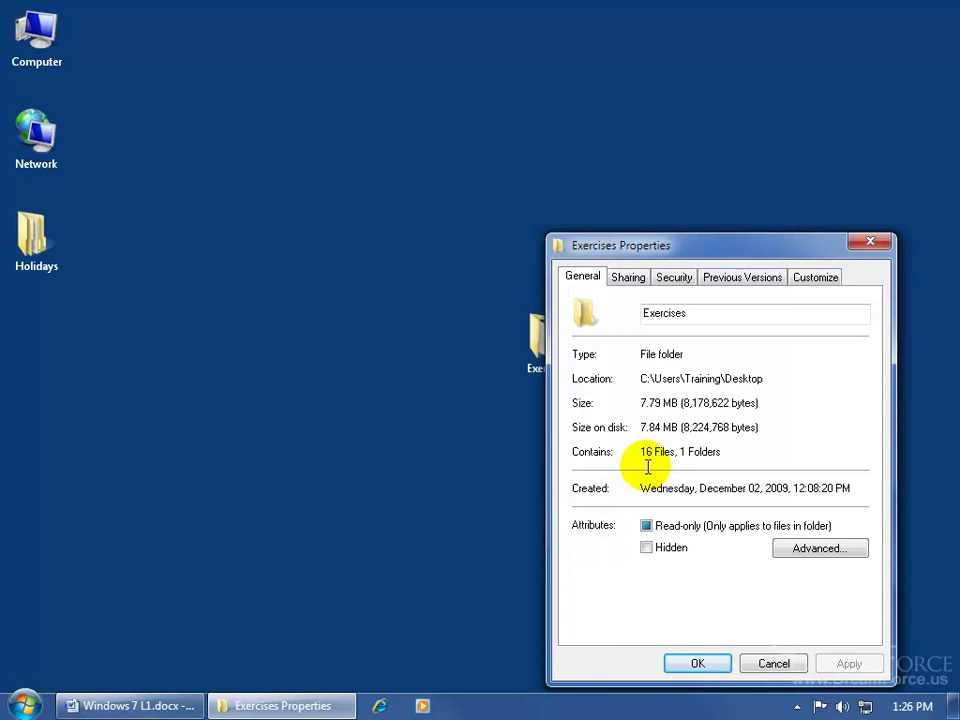
{"action": "left_click", "coordinate": [867, 244]}
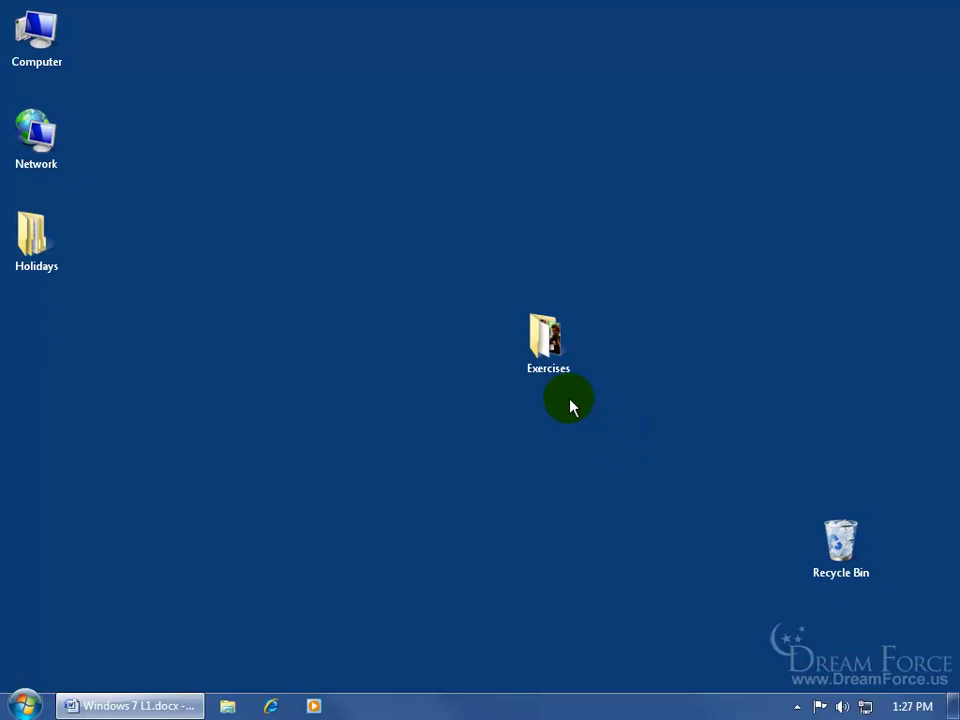
- Reopen Exercises and range-select Gummy Product Meeting.docx through Types of Windows 7.pptx, seven files, 610 KB
{"action": "double_click", "coordinate": [546, 345]}
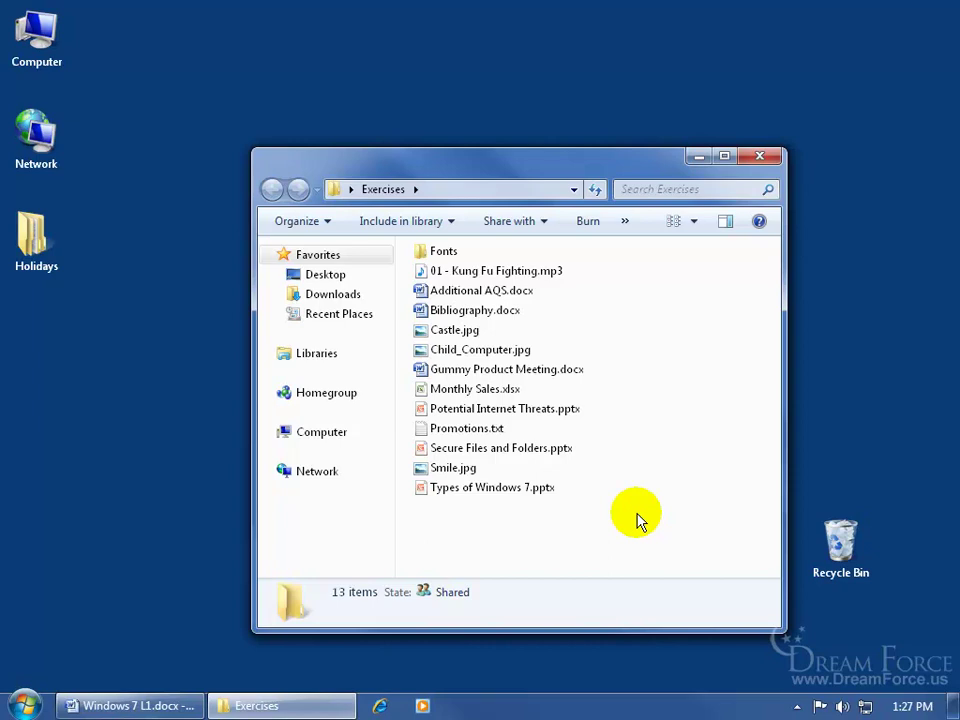
{"action": "left_click", "coordinate": [485, 487]}
{"action": "left_click", "coordinate": [471, 409], "text": "ctrl"}
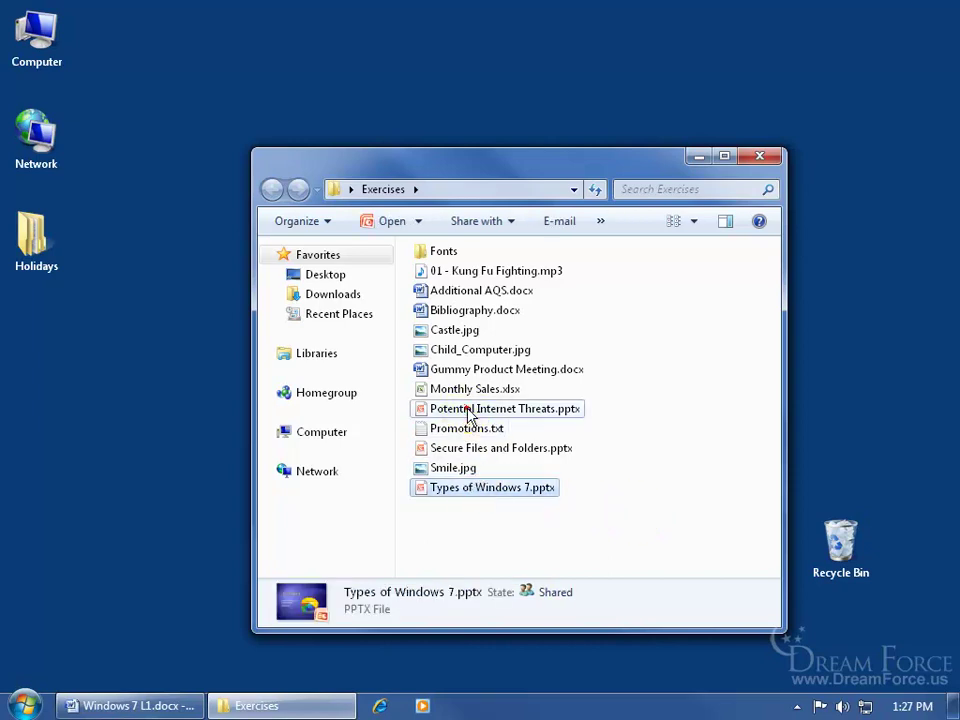
{"action": "left_click", "coordinate": [463, 335], "text": "ctrl"}
{"action": "left_click", "coordinate": [470, 288], "text": "ctrl"}
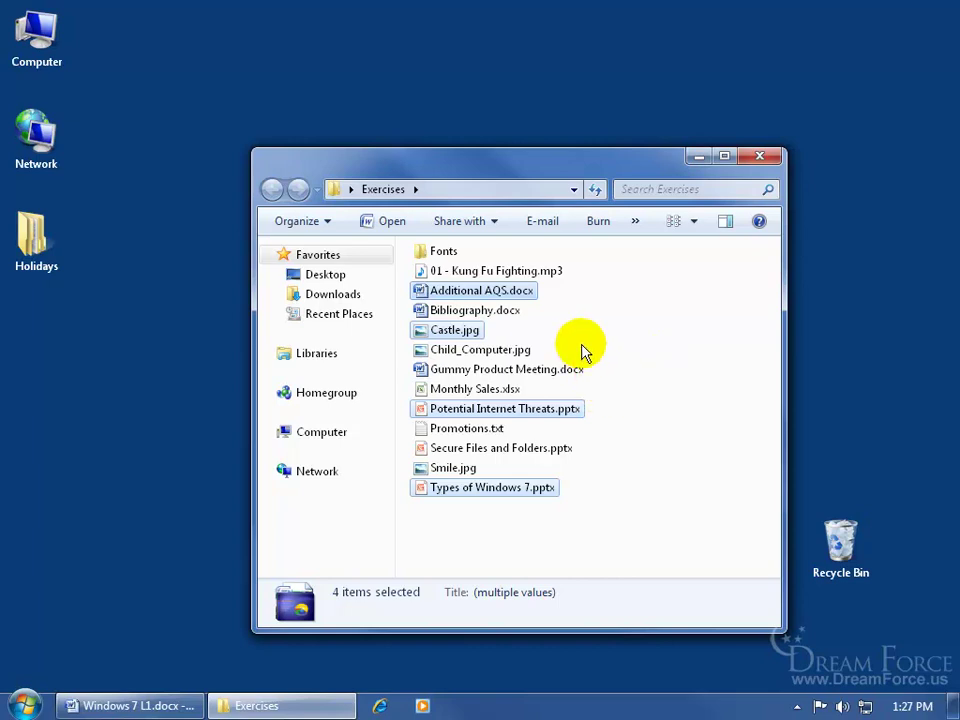
{"action": "left_click", "coordinate": [506, 370]}
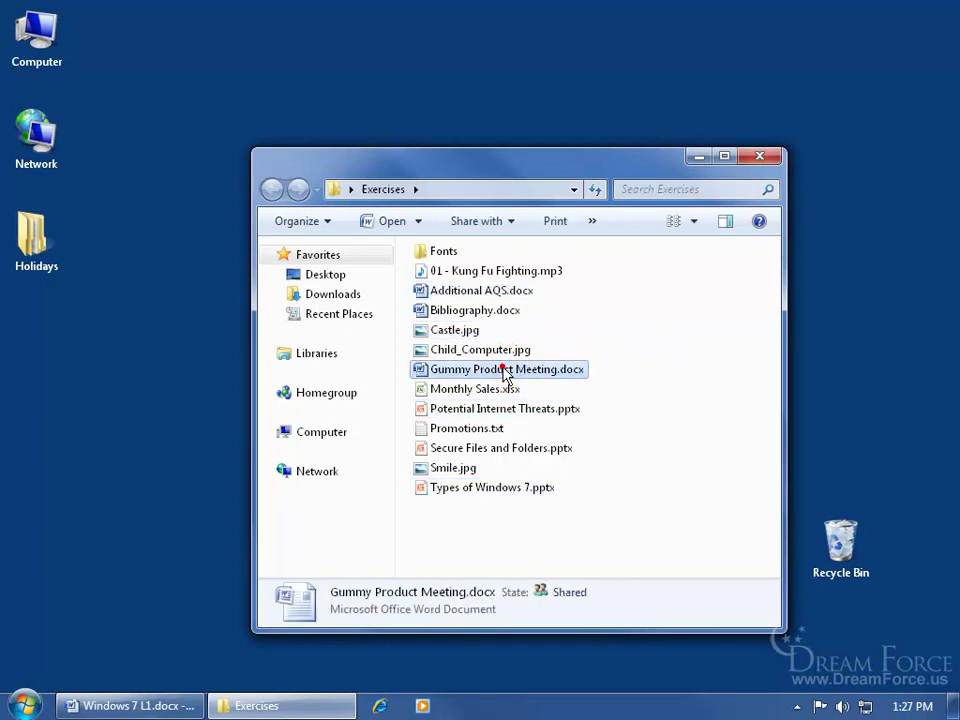
{"action": "left_click", "coordinate": [489, 430]}
{"action": "left_click", "coordinate": [459, 466]}
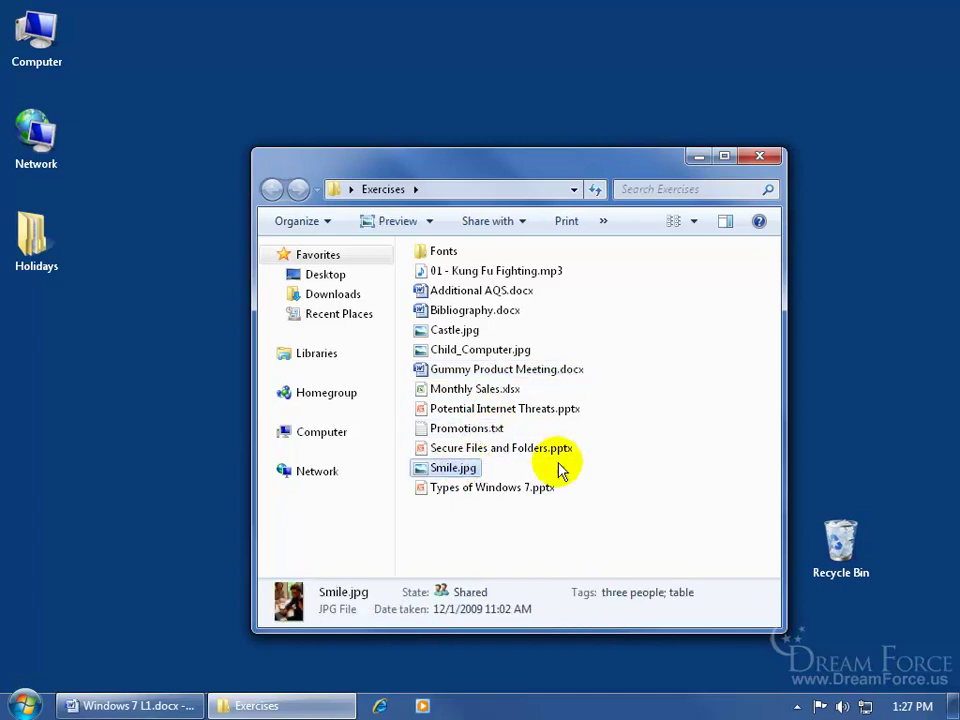
{"action": "left_click", "coordinate": [482, 369]}
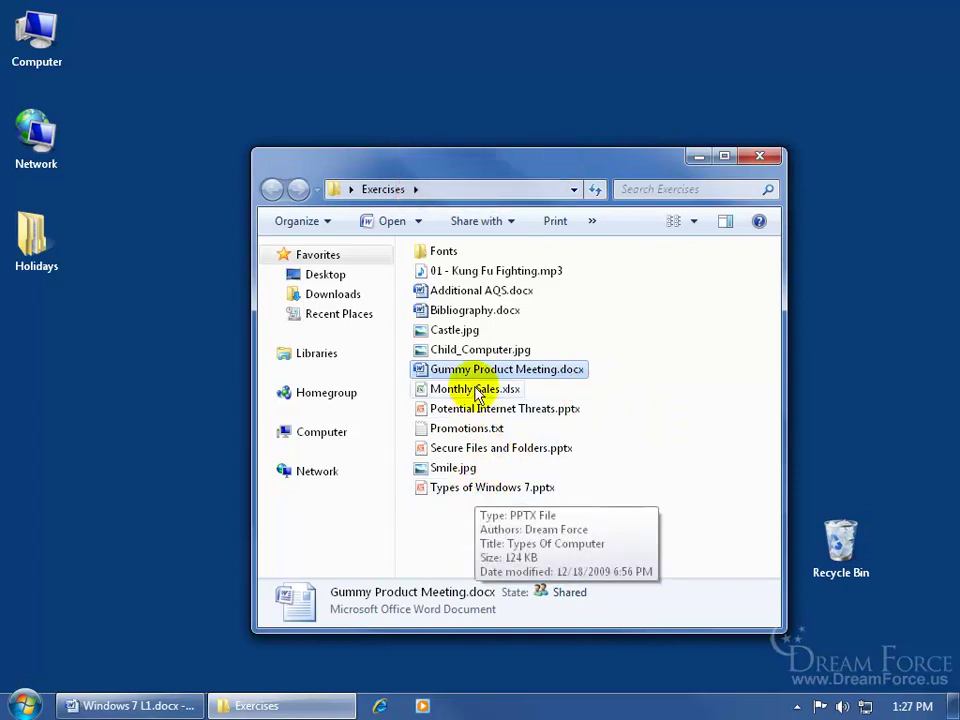
{"action": "left_click", "coordinate": [478, 488], "text": "shift"}
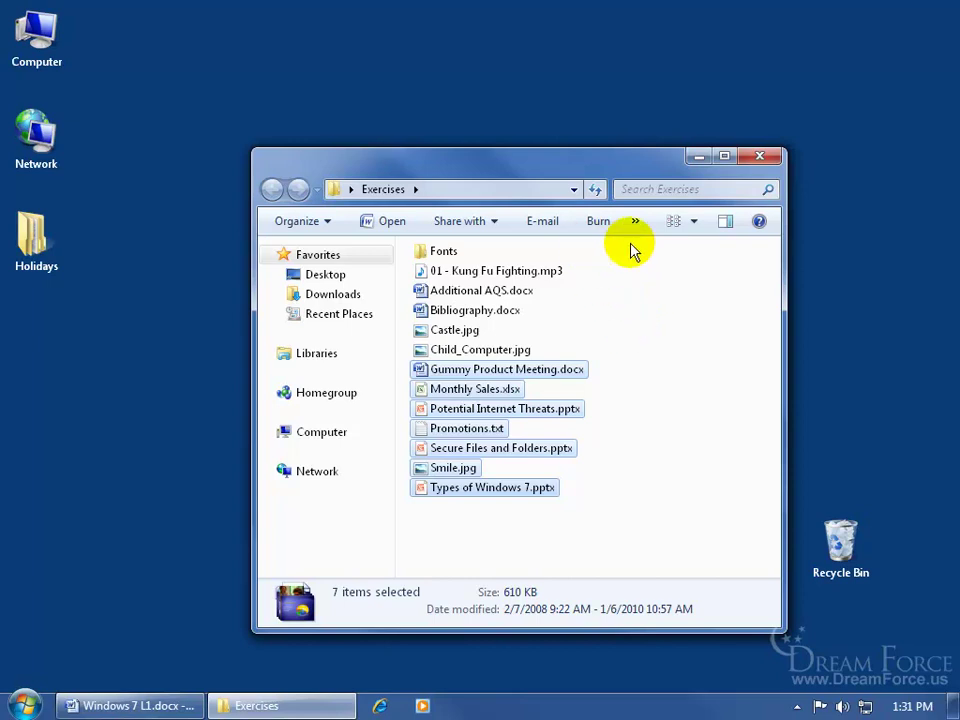
- Maximize the Exercises window, begin a disc burn titled Business, then cancel it
{"action": "double_click", "coordinate": [516, 170]}
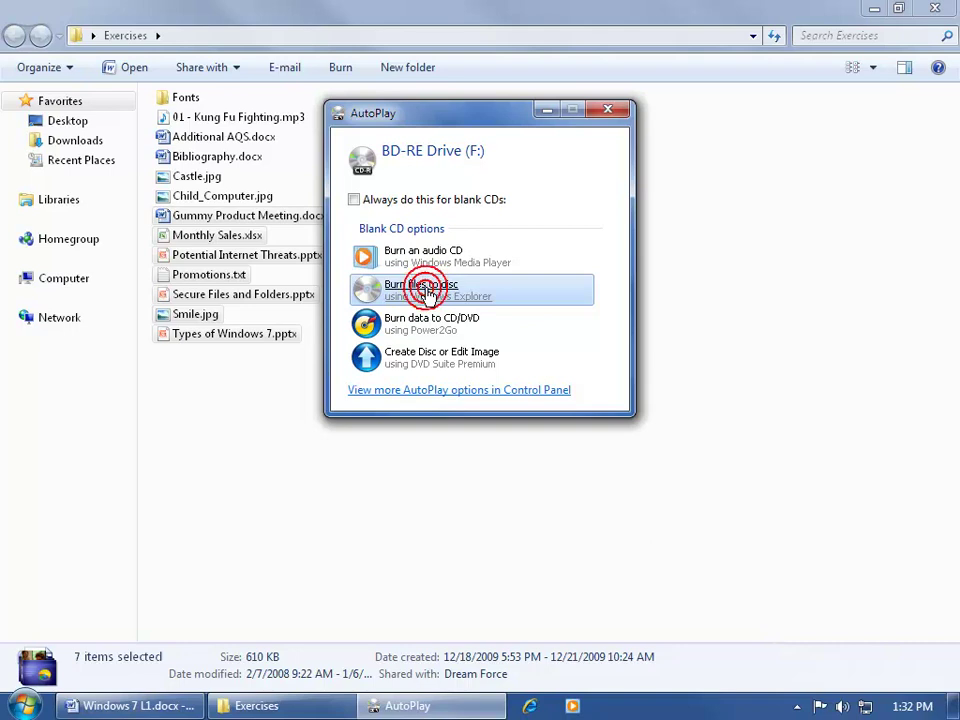
{"action": "left_click", "coordinate": [427, 290]}
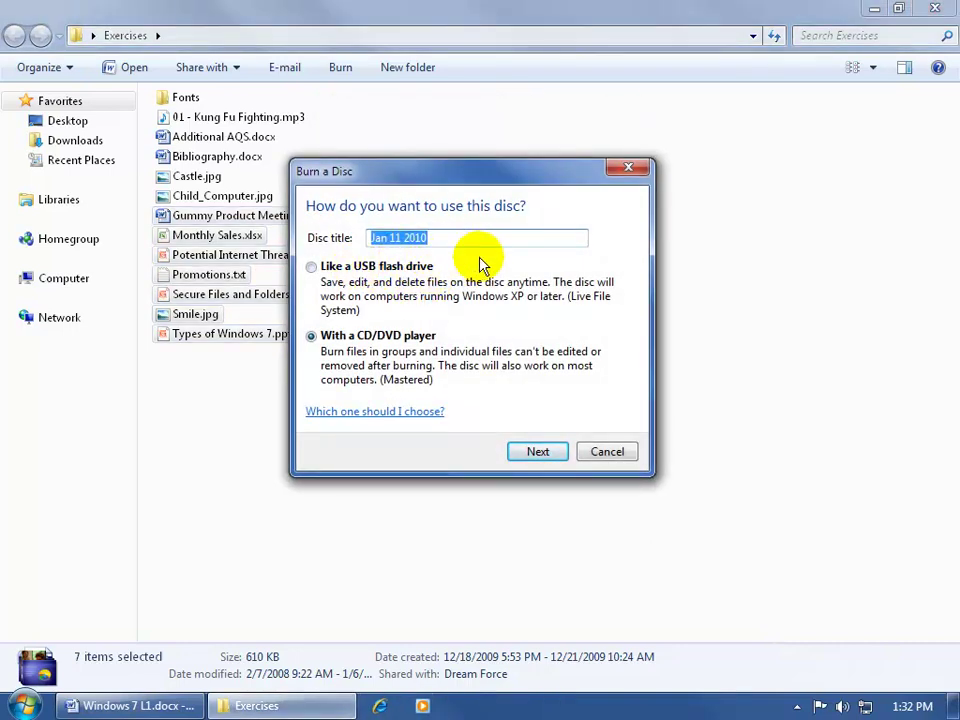
{"action": "type", "text": "Business"}
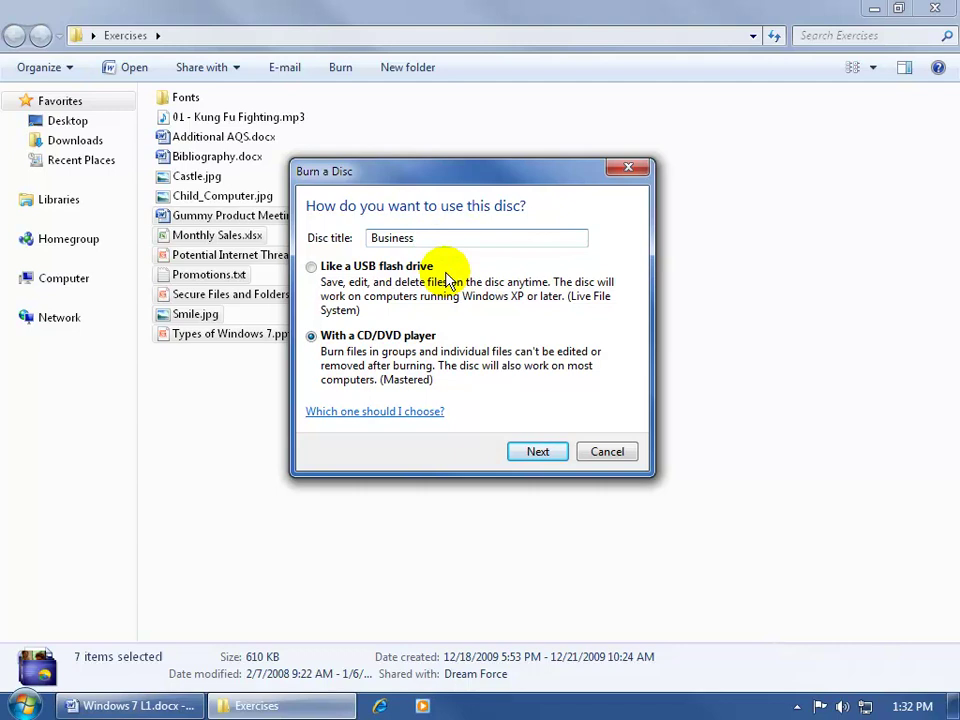
{"action": "left_click", "coordinate": [606, 451]}
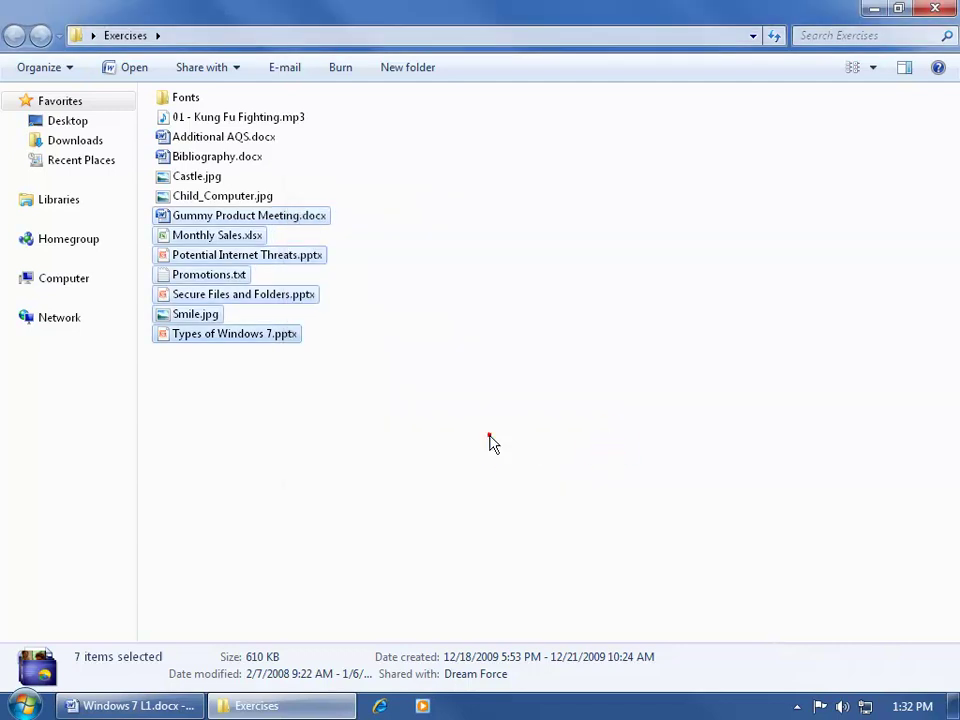
- Reselect the seven files Gummy Product Meeting.docx through Types of Windows 7.pptx and start burning them as disc Business
{"action": "left_click", "coordinate": [418, 358]}
{"action": "left_click", "coordinate": [285, 219]}
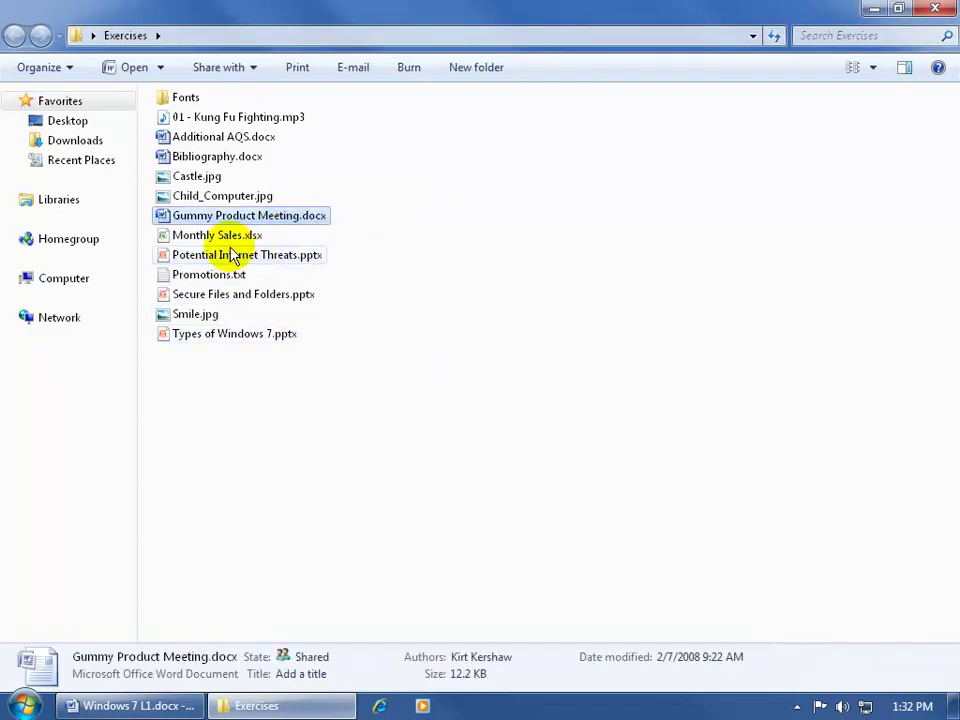
{"action": "left_click", "coordinate": [246, 256], "text": "ctrl"}
{"action": "left_click", "coordinate": [228, 240], "text": "ctrl"}
{"action": "left_click", "coordinate": [216, 333], "text": "ctrl+shift"}
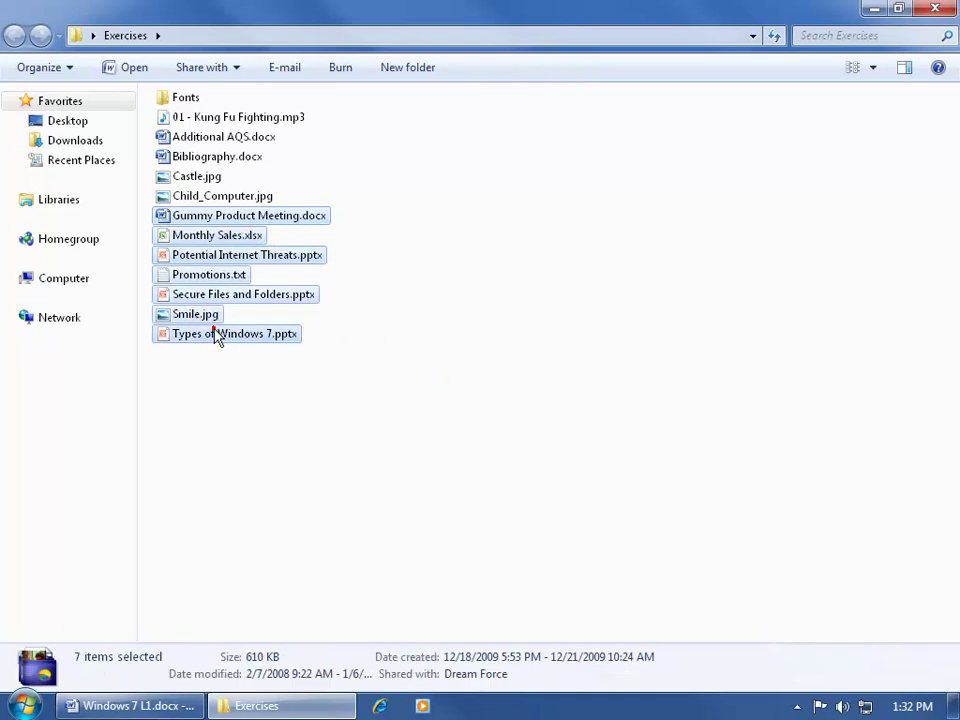
{"action": "left_click", "coordinate": [341, 67]}
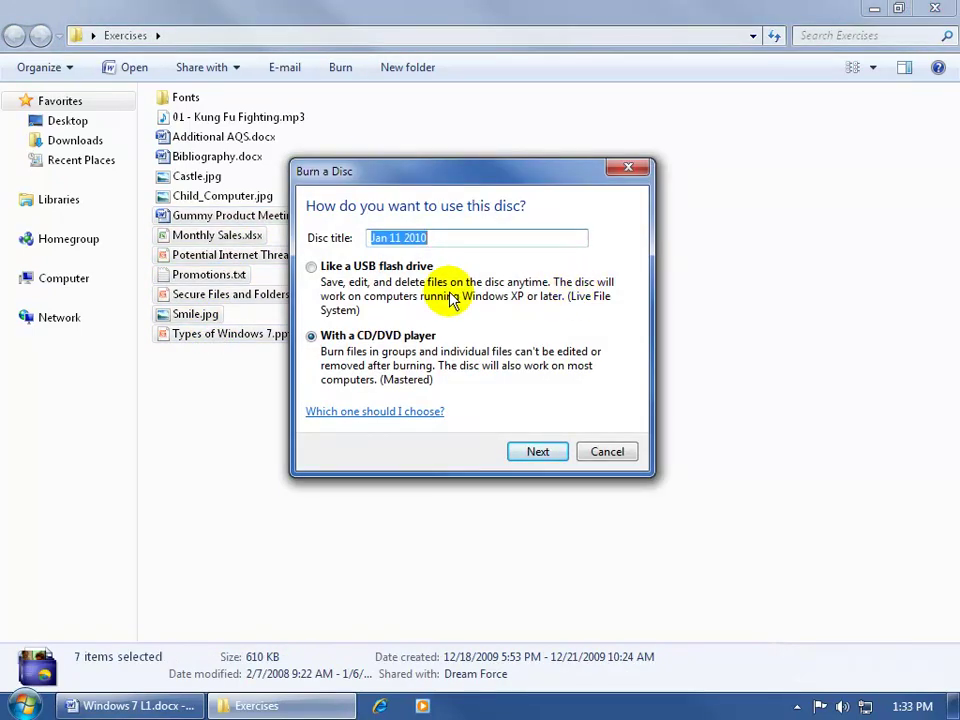
{"action": "type", "text": "Business"}
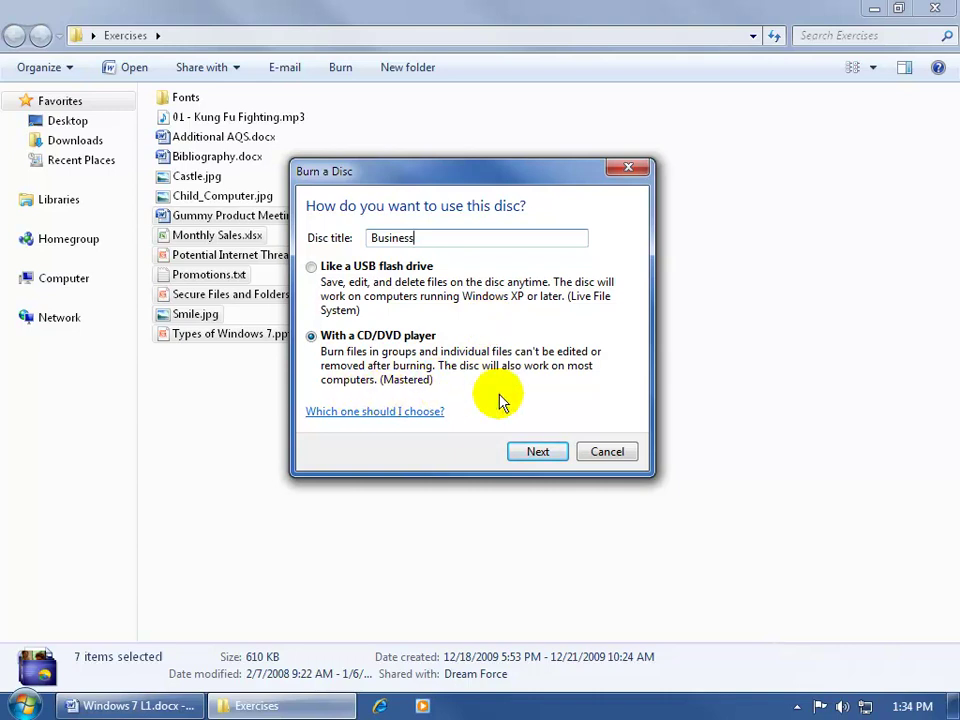
- Accept the Business disc title with the mastered CD/DVD player format
{"action": "left_click", "coordinate": [537, 453]}
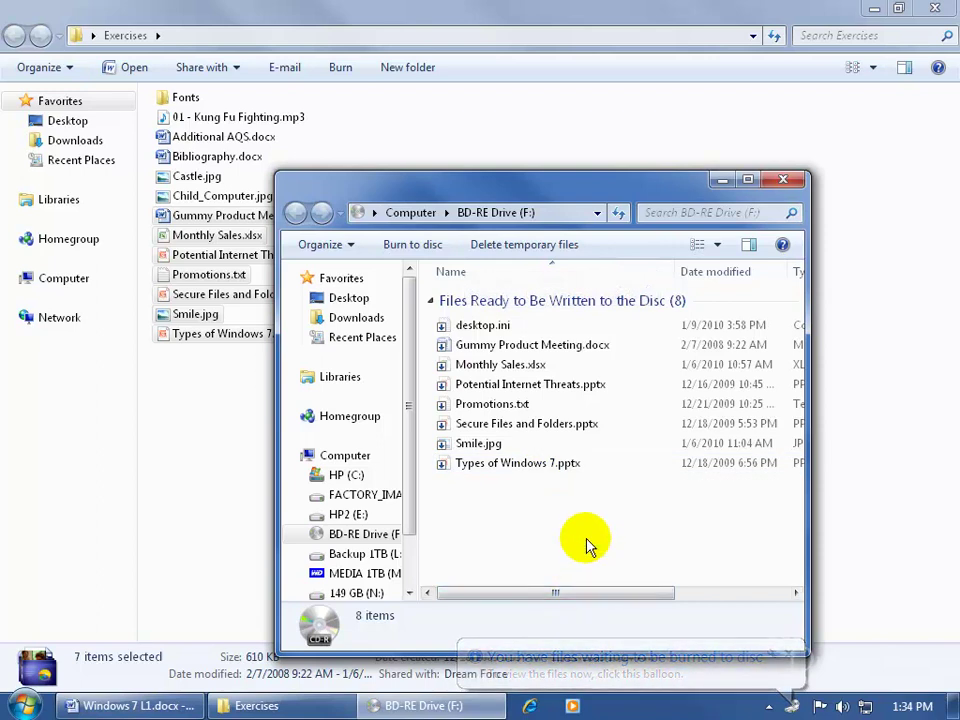
- Launch the burn wizard, keep the recording speed at 40x, and write the files to disc
{"action": "left_click", "coordinate": [413, 246]}
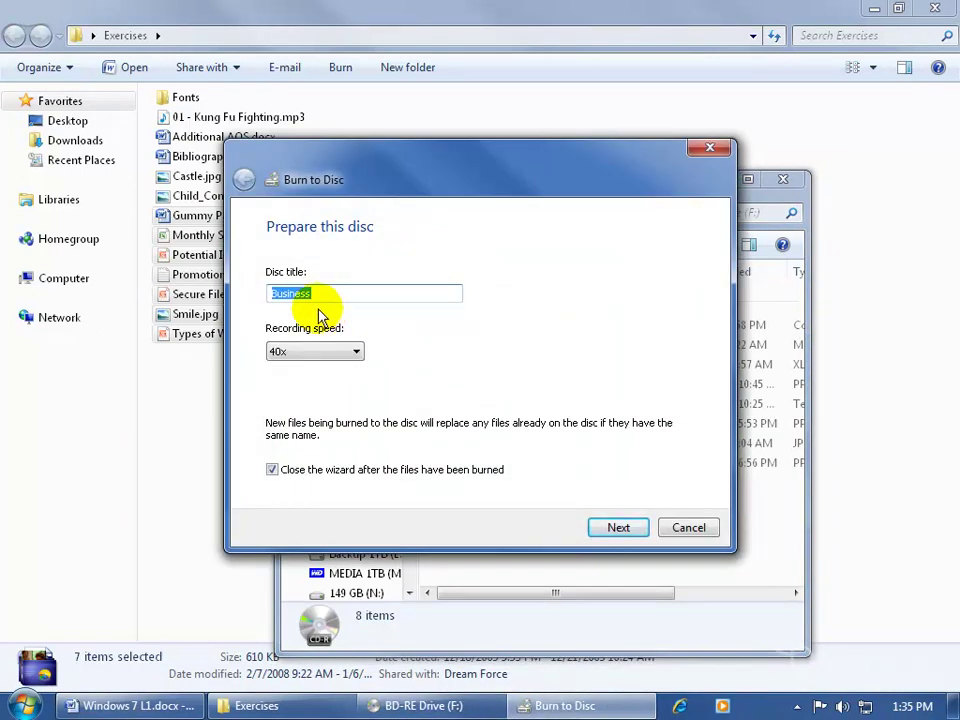
{"action": "left_click", "coordinate": [358, 348]}
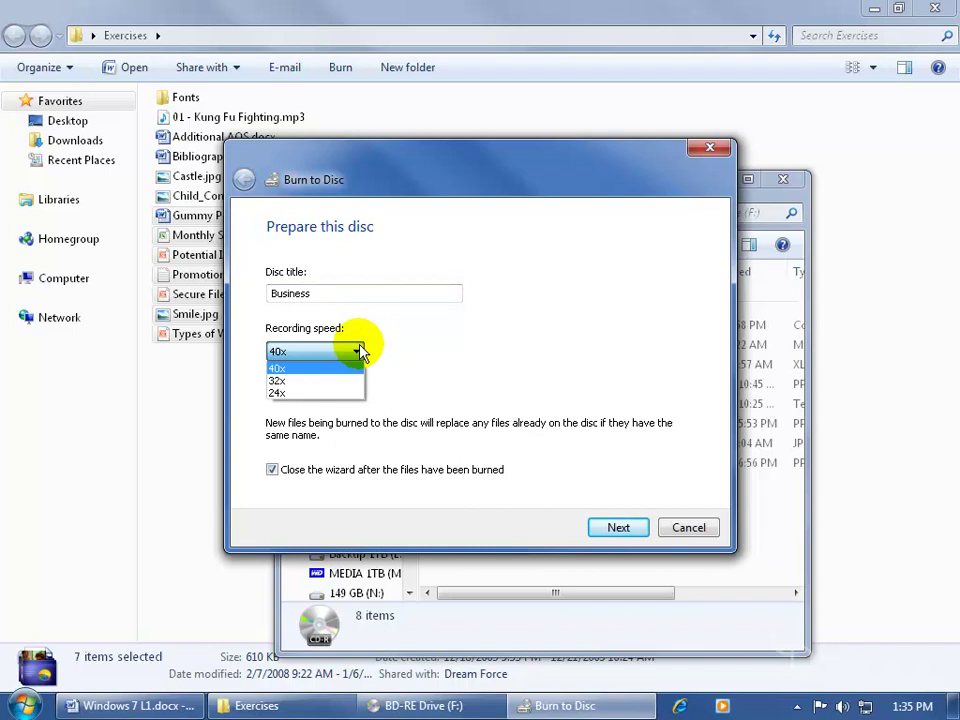
{"action": "left_click", "coordinate": [382, 330]}
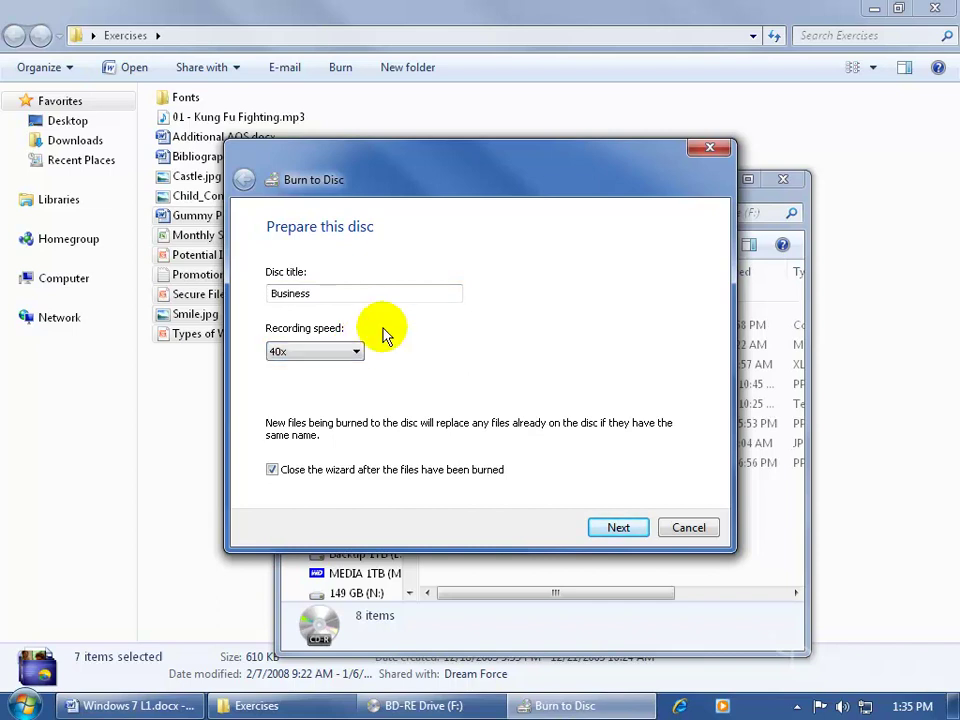
{"action": "left_click", "coordinate": [626, 529]}
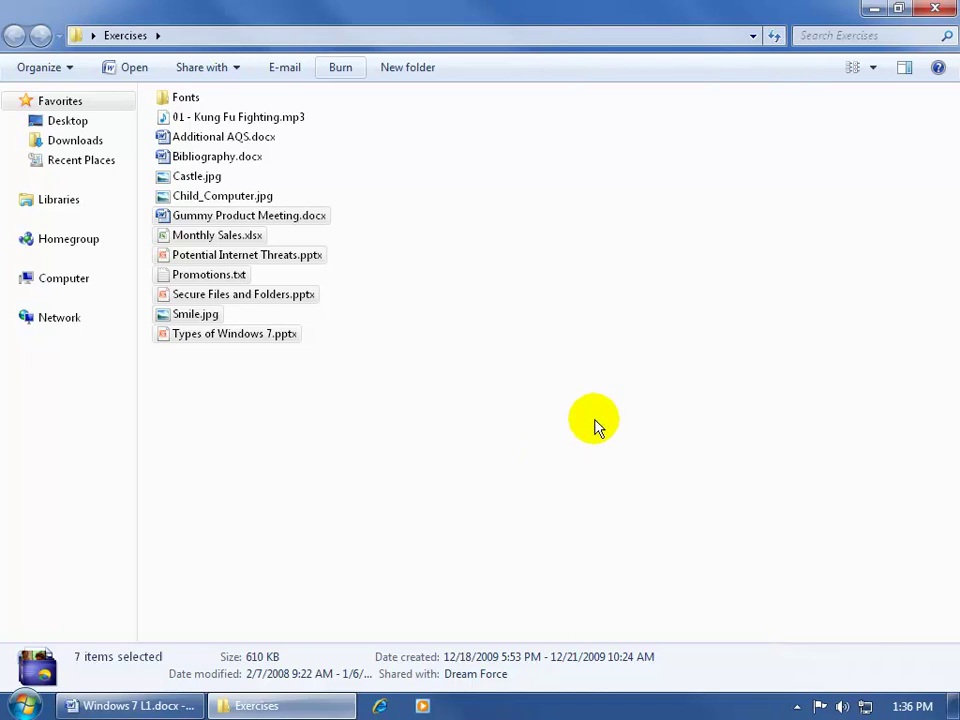
- Close the Exercises window and open the Business disc from AutoPlay to view its files
{"action": "left_click", "coordinate": [935, 8]}
{"action": "left_click", "coordinate": [448, 416]}
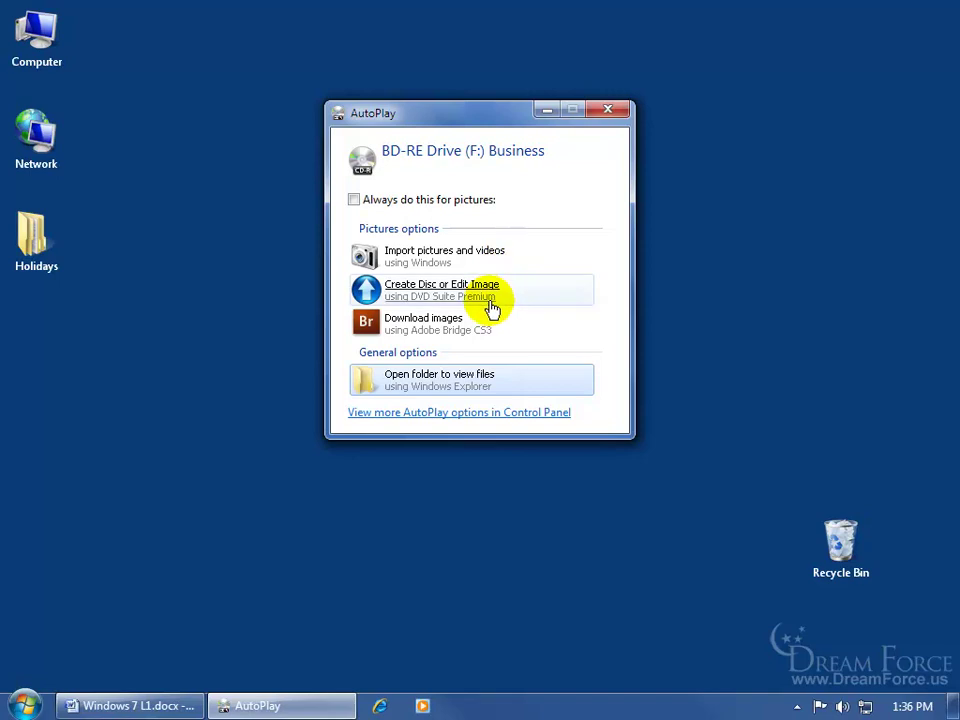
{"action": "left_click", "coordinate": [455, 385]}
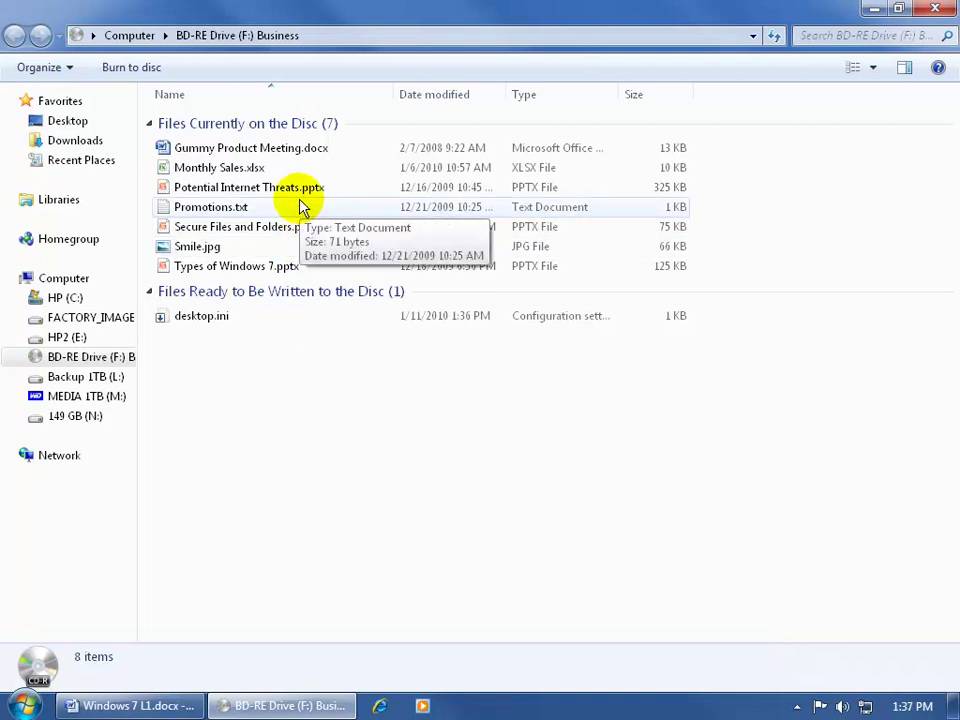
{"action": "mouse_move", "coordinate": [291, 195]}
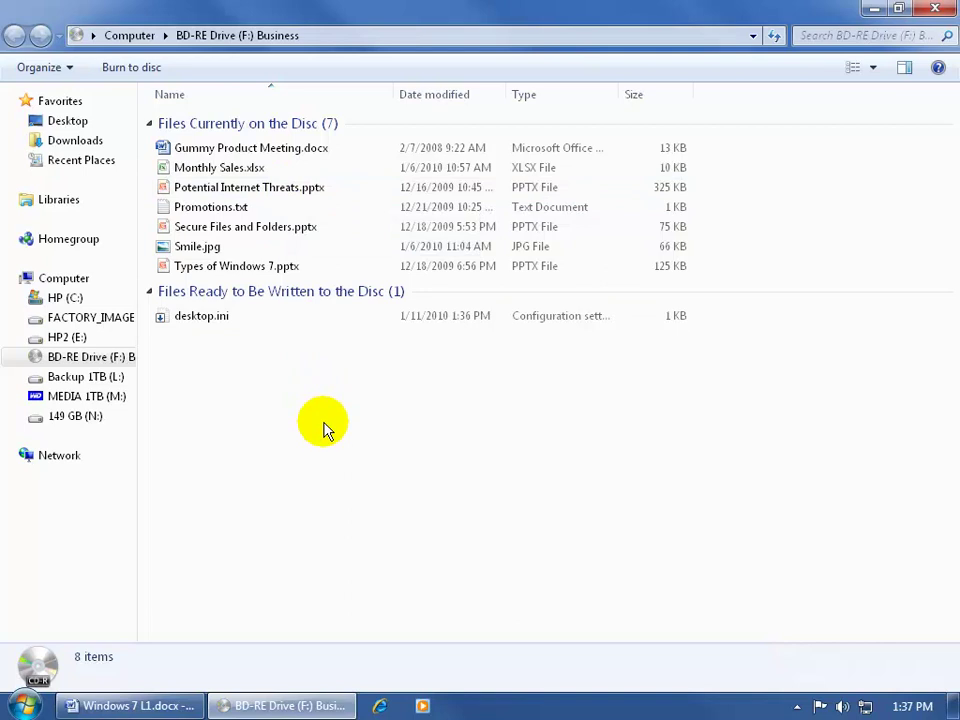
- Restore the disc window and select all seven files on the Business disc
{"action": "left_click", "coordinate": [898, 8]}
{"action": "left_click", "coordinate": [484, 418]}
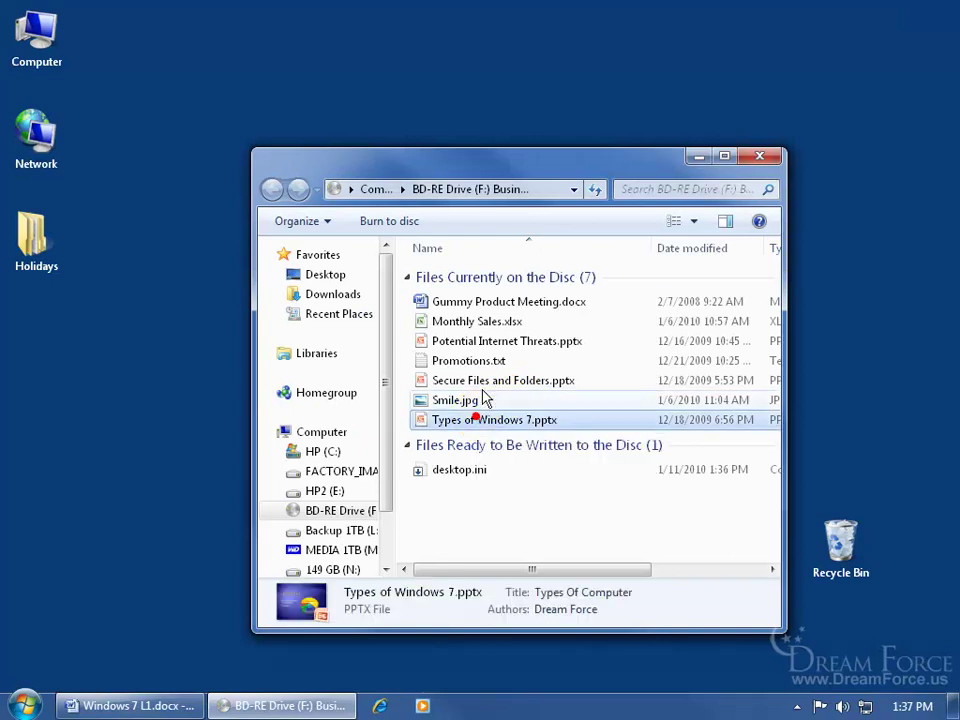
{"action": "left_click", "coordinate": [495, 304], "text": "shift"}
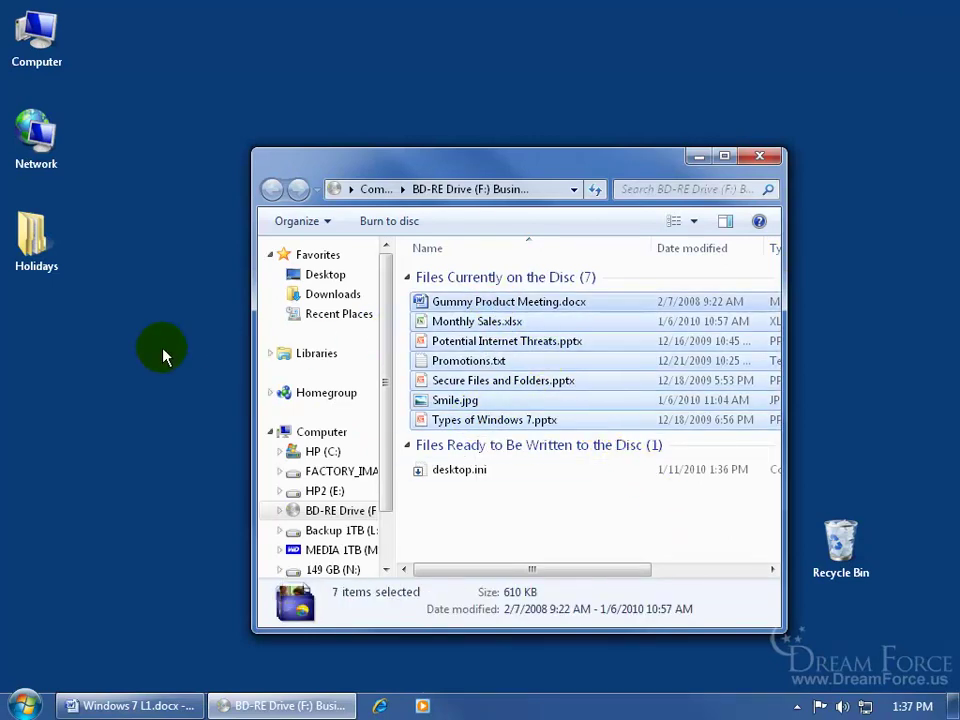
- Create a desktop folder named New folder and drag the seven disc files into it
{"action": "right_click", "coordinate": [55, 350]}
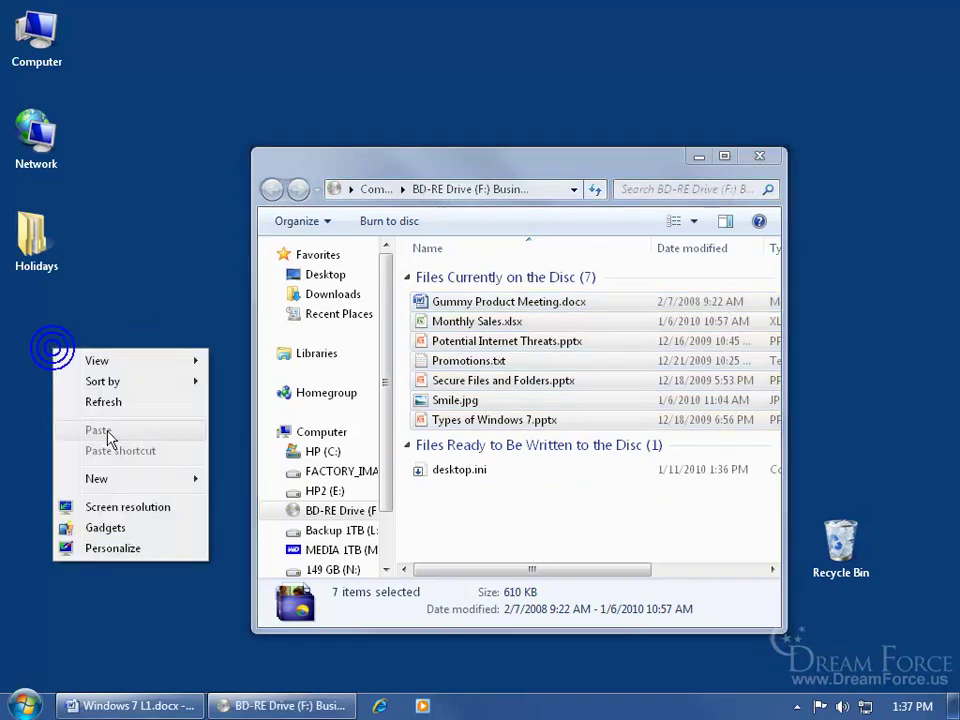
{"action": "mouse_move", "coordinate": [120, 483]}
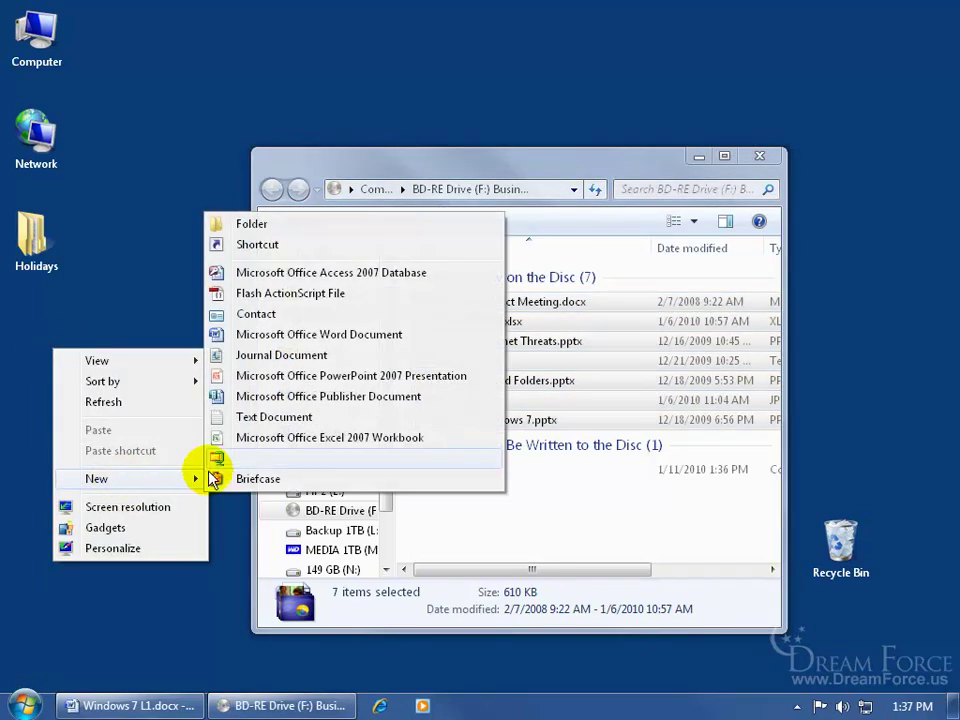
{"action": "left_click", "coordinate": [274, 228]}
{"action": "left_click", "coordinate": [118, 404]}
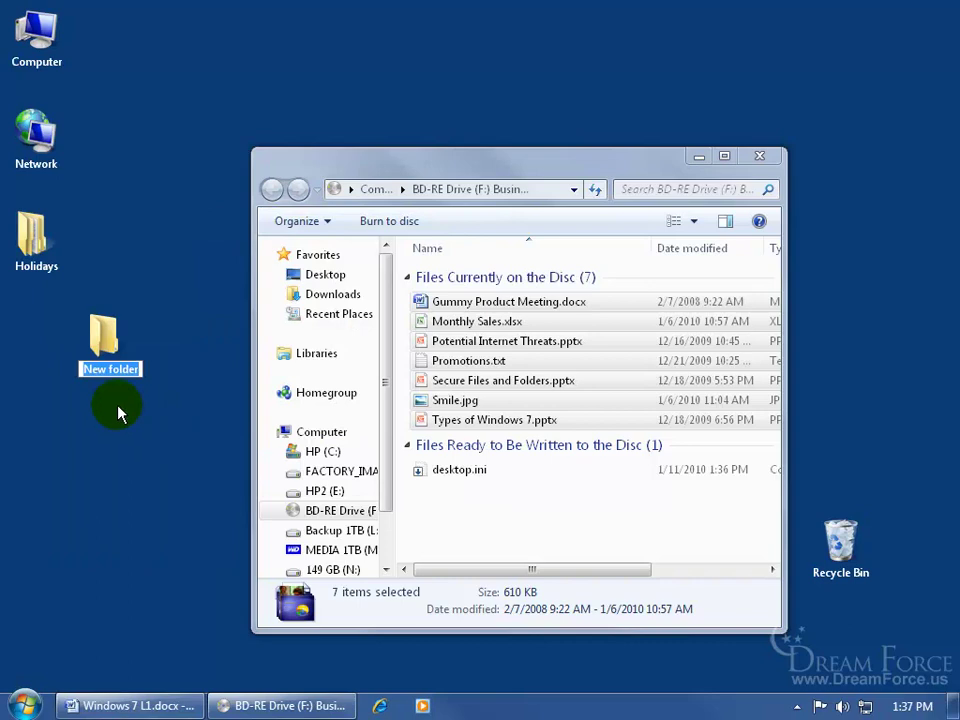
{"action": "left_click_drag", "start_coordinate": [505, 363], "coordinate": [105, 345]}
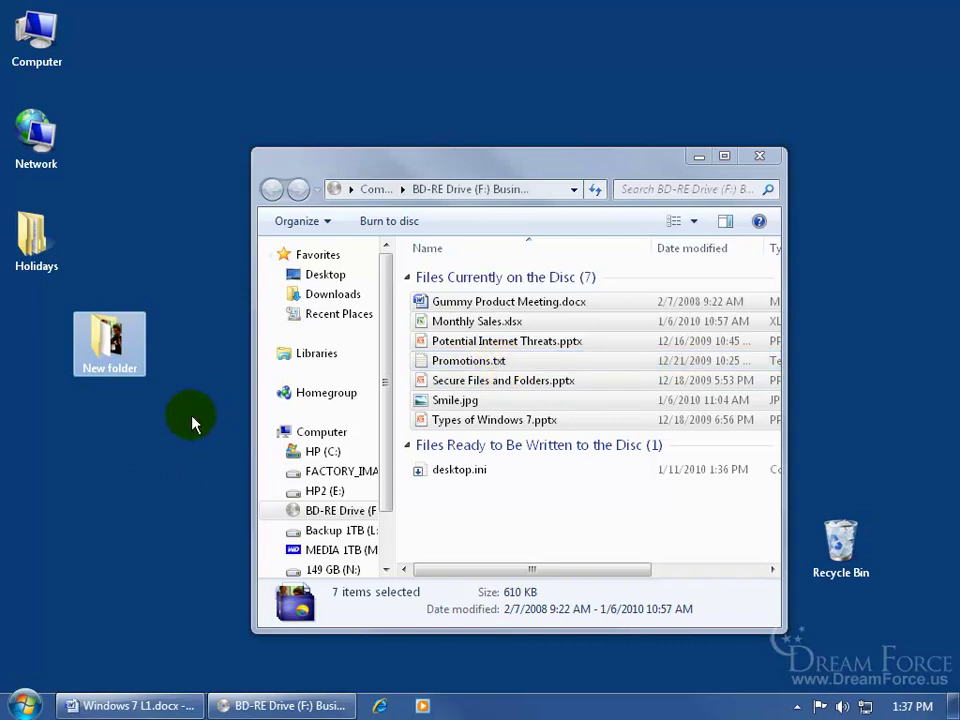
- Open New folder to confirm the seven copied files, then close it
{"action": "left_click", "coordinate": [86, 344]}
{"action": "double_click", "coordinate": [86, 344]}
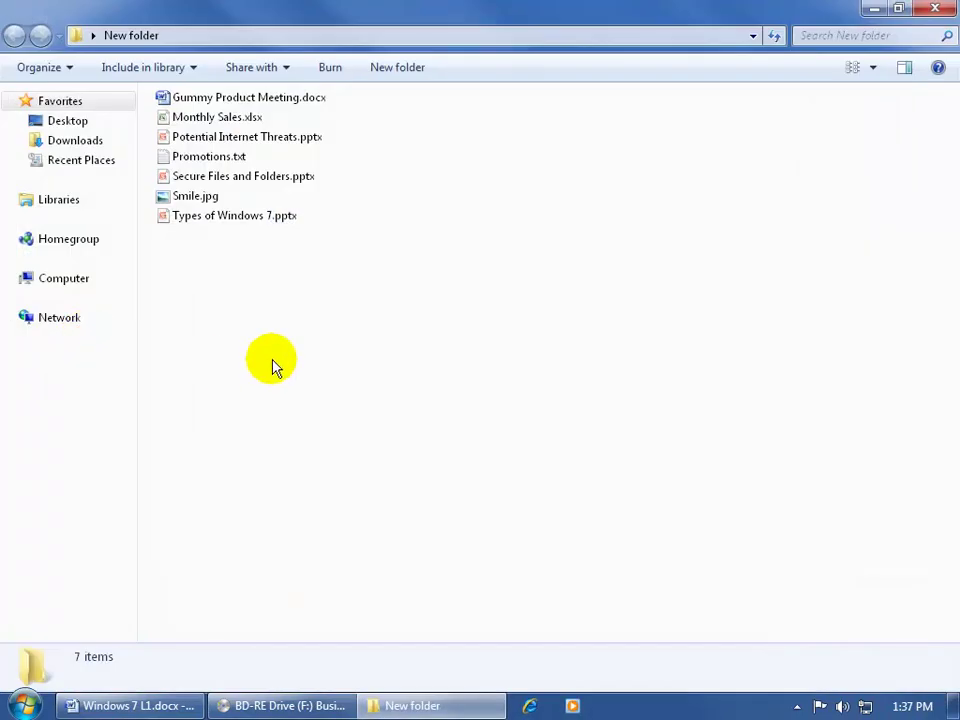
{"action": "left_click", "coordinate": [935, 8]}
- Delete New folder from the desktop, confirming the deletion
{"action": "right_click", "coordinate": [112, 345]}
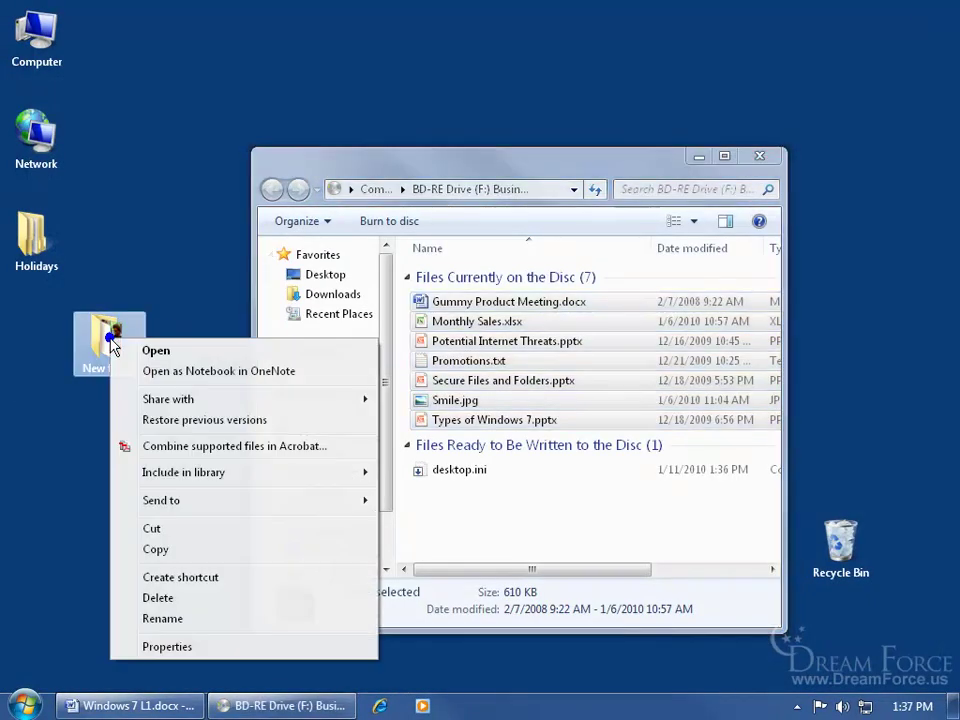
{"action": "left_click", "coordinate": [195, 597]}
{"action": "left_click", "coordinate": [554, 421]}
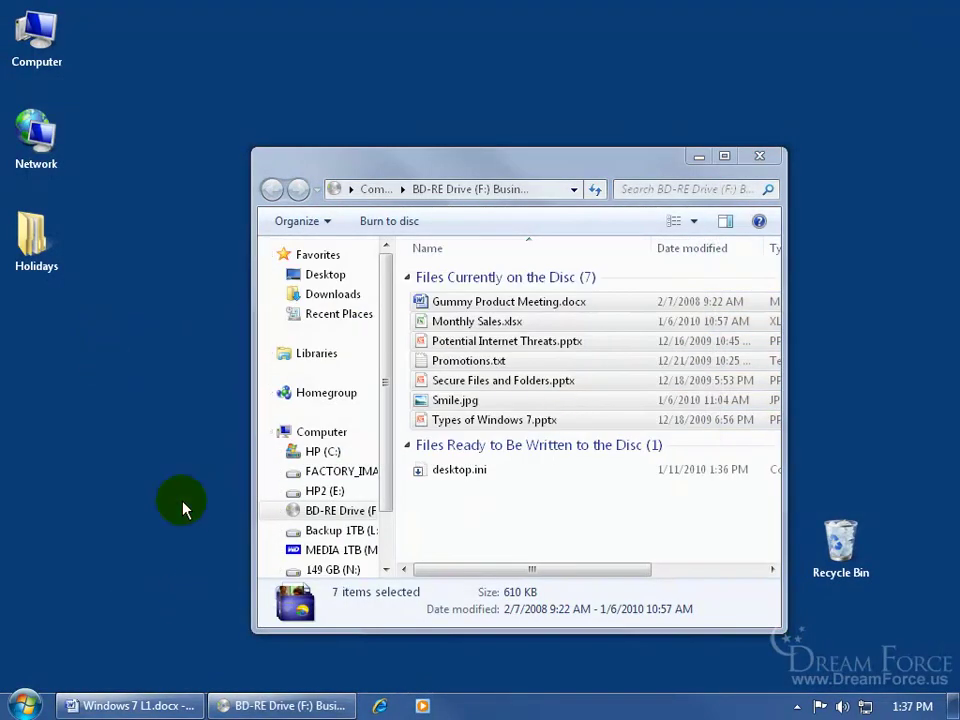